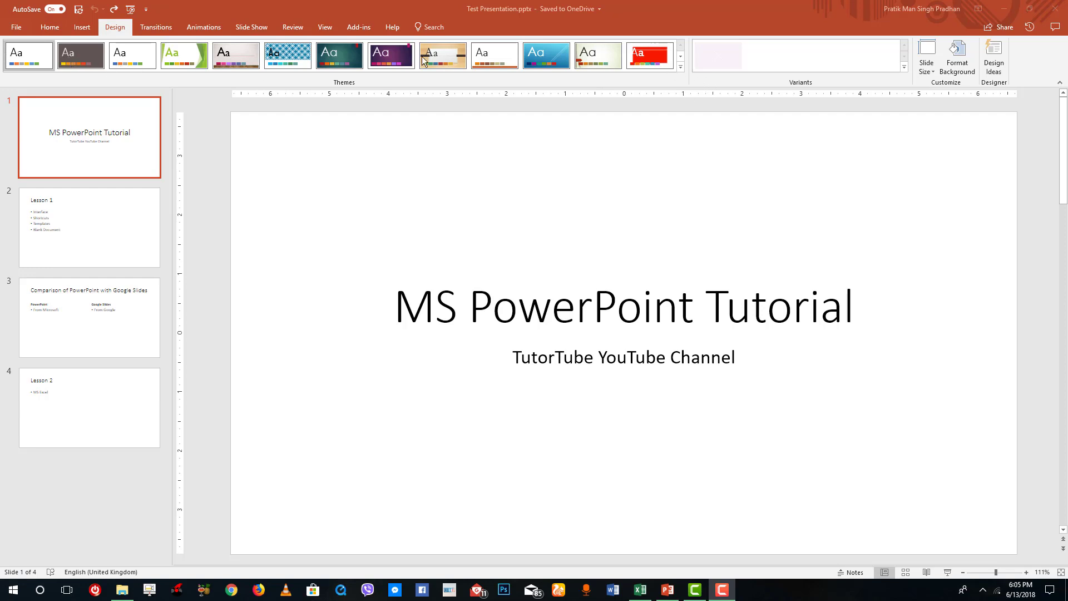
# Apply the Frame theme to all slides, then review slide 2 and the comparison slide.
pyautogui.click(681, 58)
pyautogui.click(681, 58)
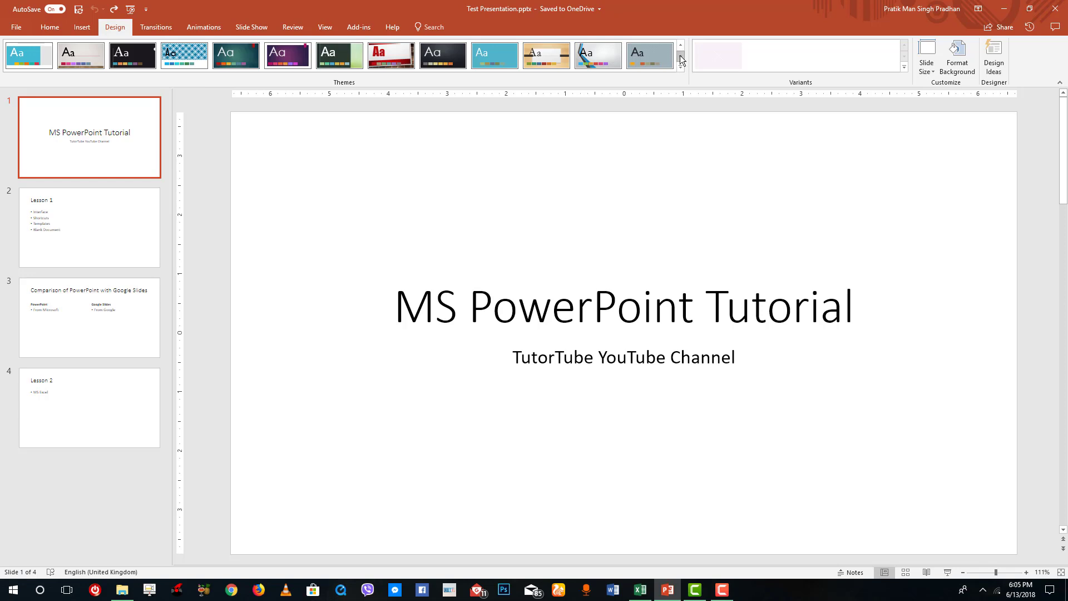
pyautogui.click(681, 58)
pyautogui.click(680, 66)
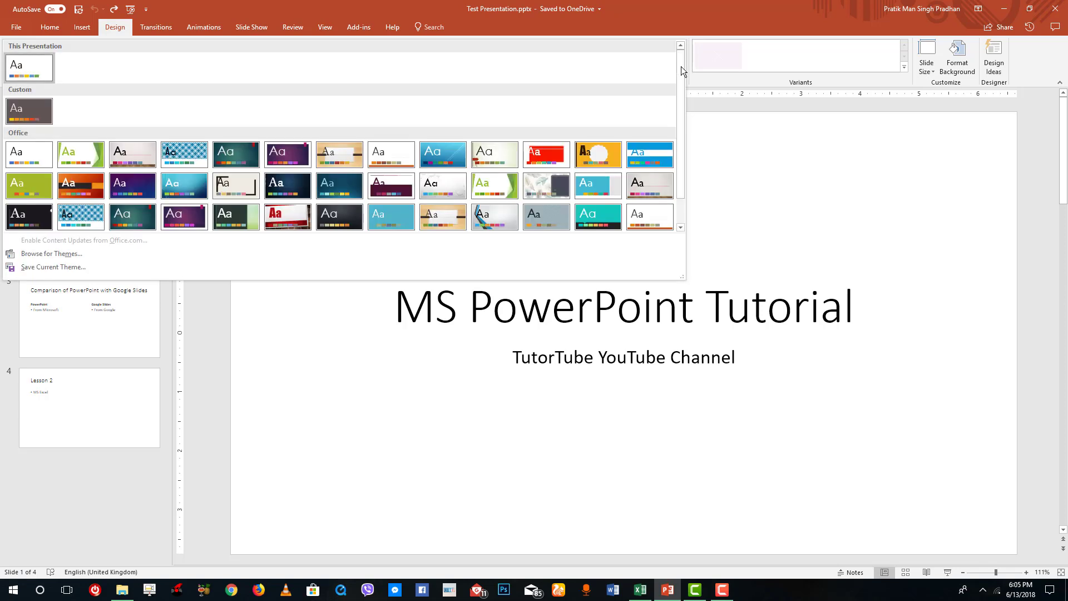
pyautogui.scroll(-1, 682, 86)
pyautogui.scroll(-1, 682, 85)
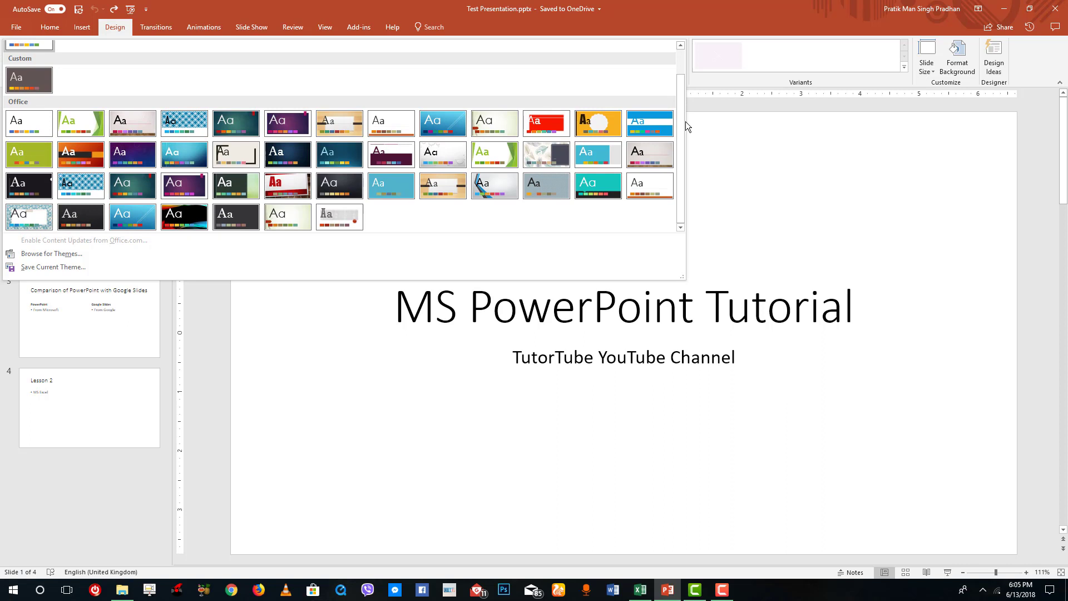
pyautogui.click(238, 155)
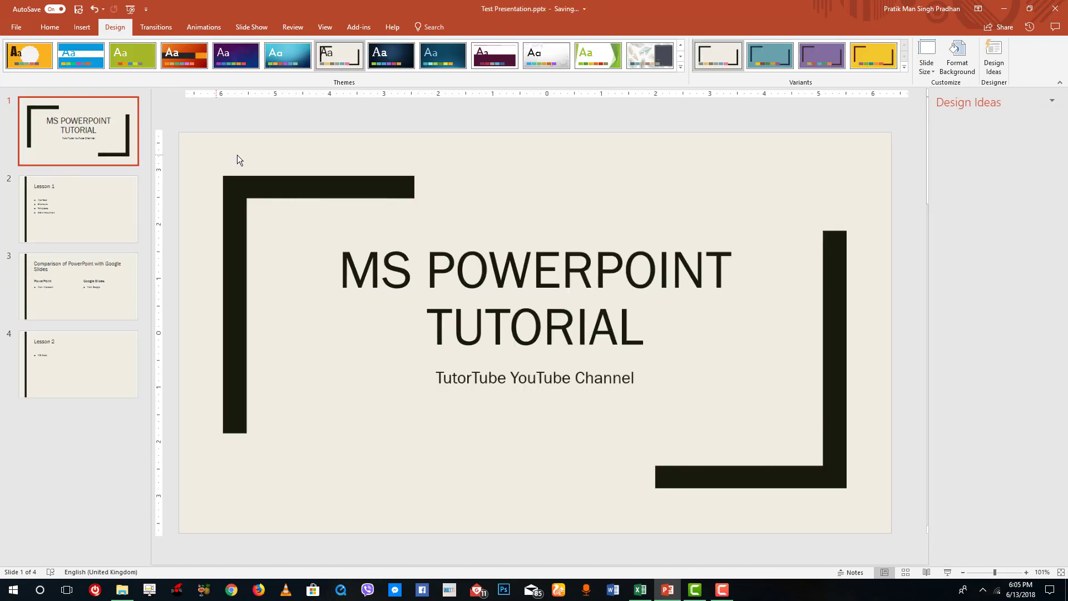
pyautogui.click(88, 204)
pyautogui.click(96, 271)
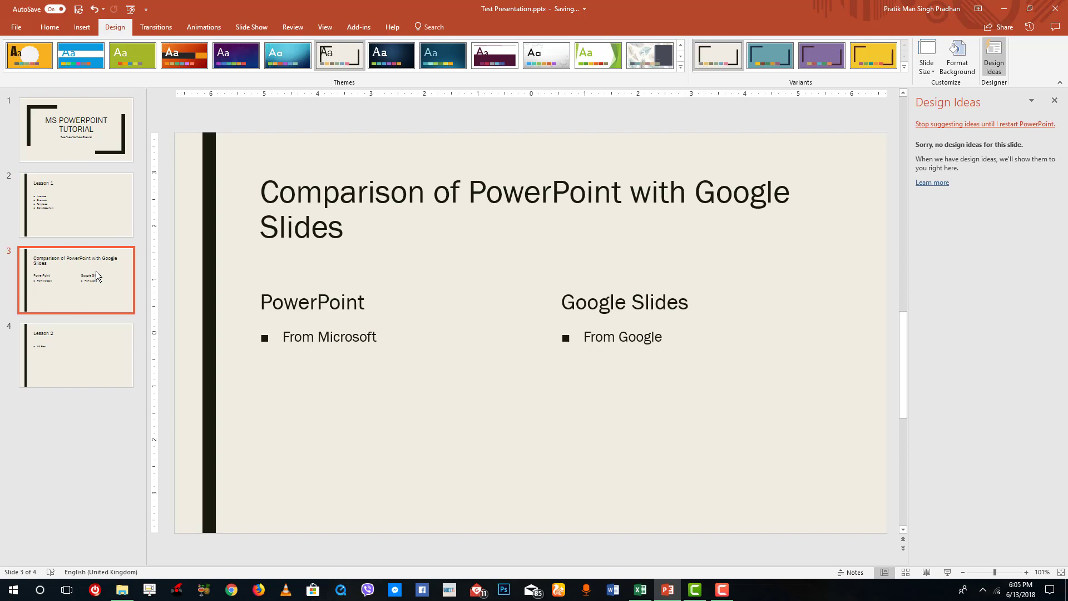
# Set the variant colours to Blue for light-blue slides with navy frames, then show the title slide.
pyautogui.click(904, 69)
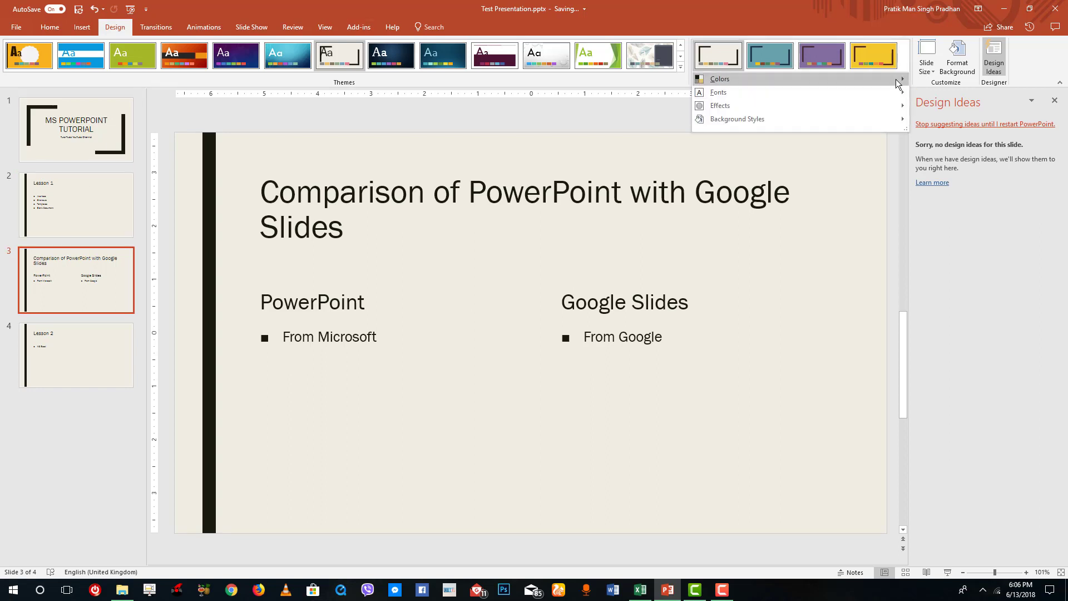
pyautogui.moveTo(895, 79)
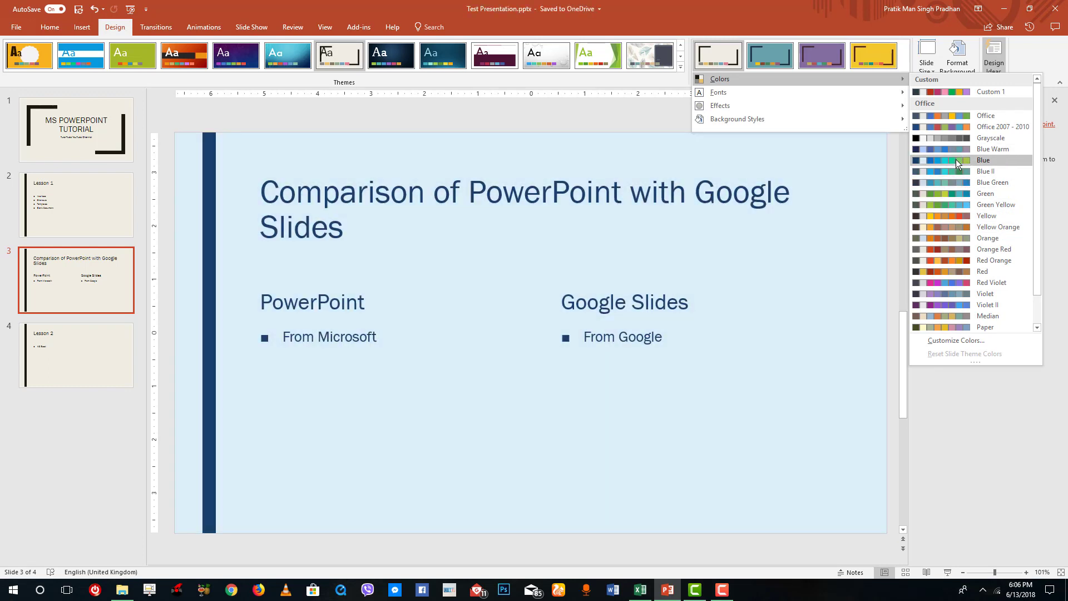
pyautogui.click(955, 159)
pyautogui.click(87, 141)
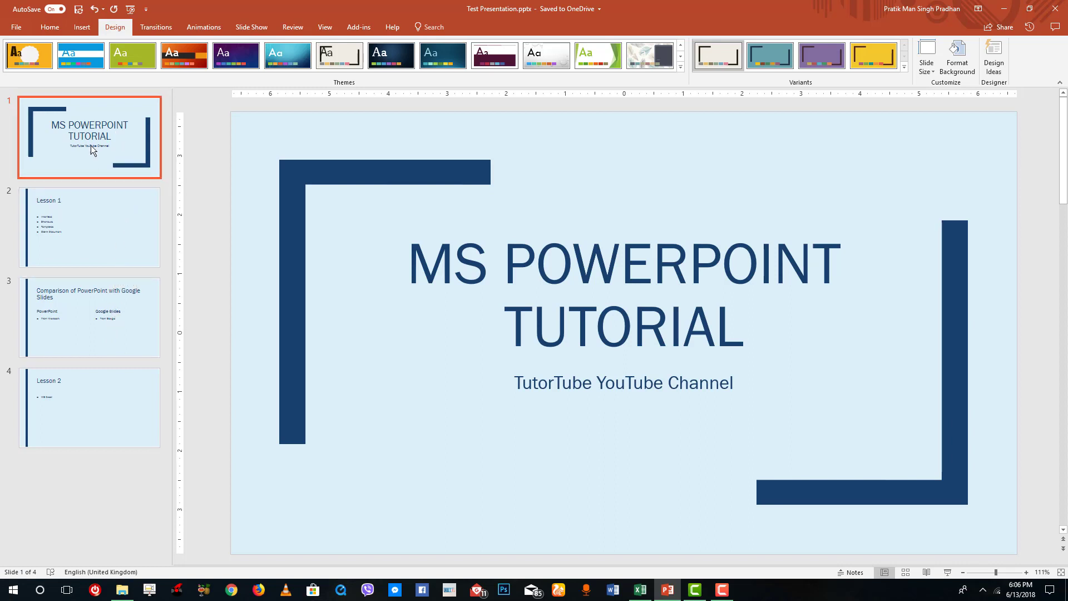
# Paste a copy of the title slide and move it to position 3.
pyautogui.hotkey('ctrl', 'v')
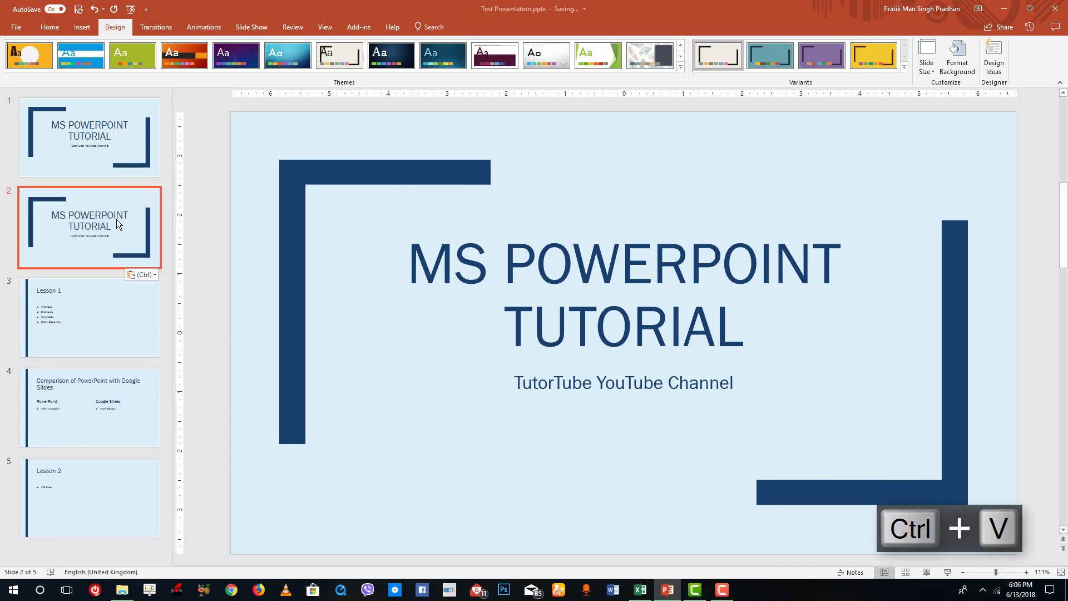
pyautogui.moveTo(105, 221); pyautogui.dragTo(91, 407)
pyautogui.moveTo(95, 363); pyautogui.dragTo(93, 289)
pyautogui.click(98, 143)
# Replace the copied slide's title with 'MS EXCEL'.
pyautogui.click(93, 305)
pyautogui.moveTo(744, 332); pyautogui.dragTo(398, 269)
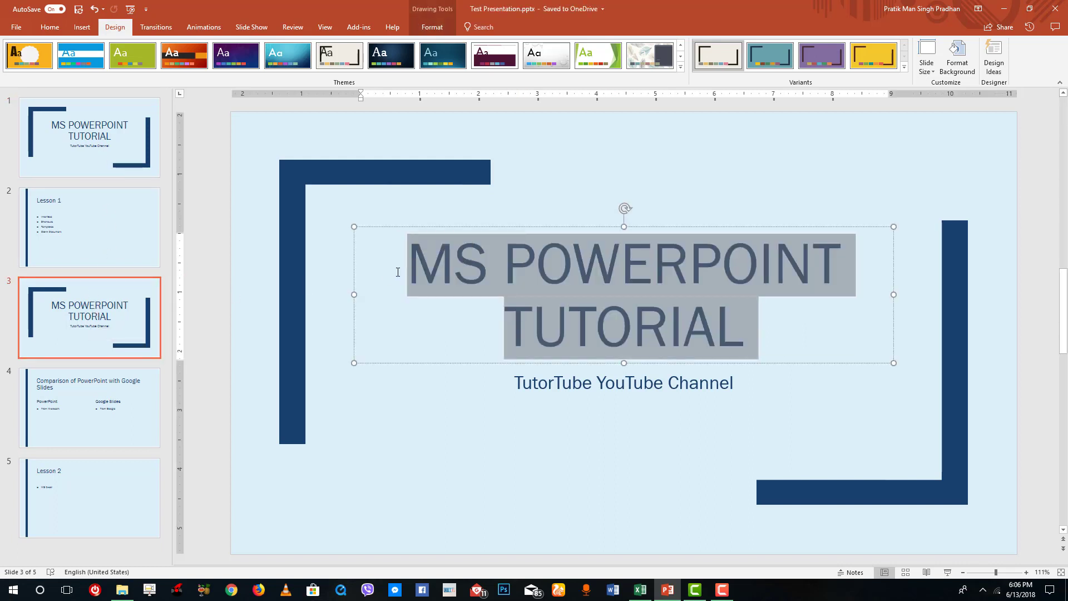
pyautogui.write('MS')
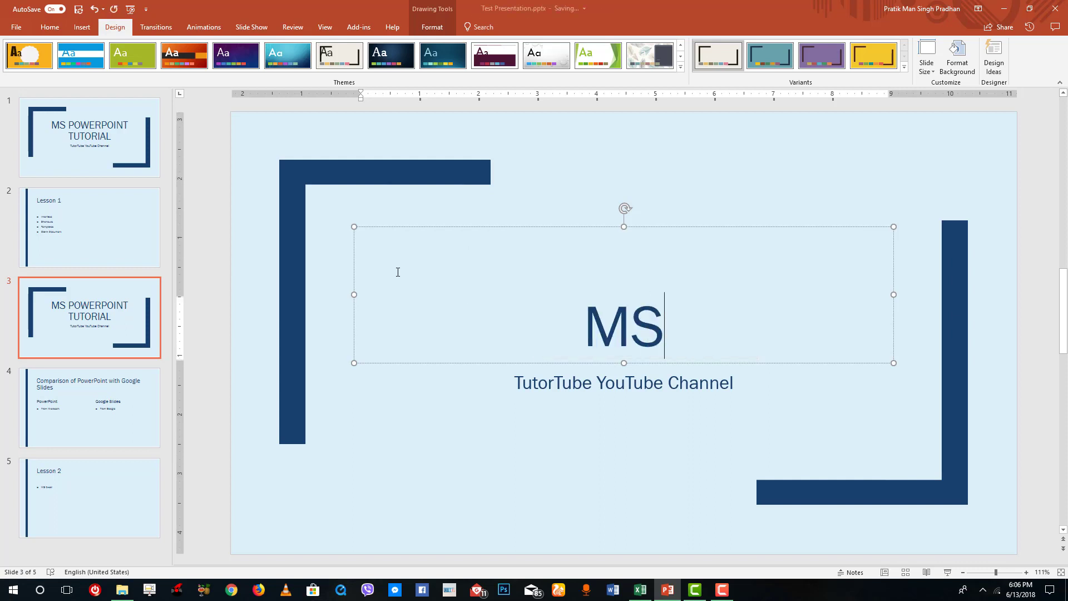
pyautogui.write(' EXCEL')
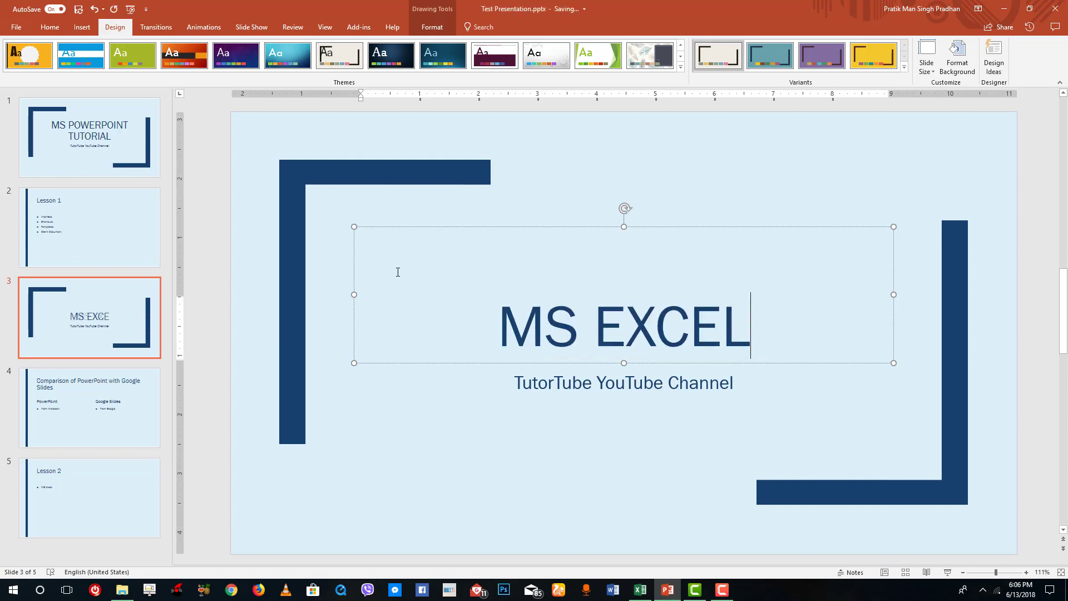
pyautogui.click(160, 131)
pyautogui.click(124, 298)
pyautogui.click(117, 148)
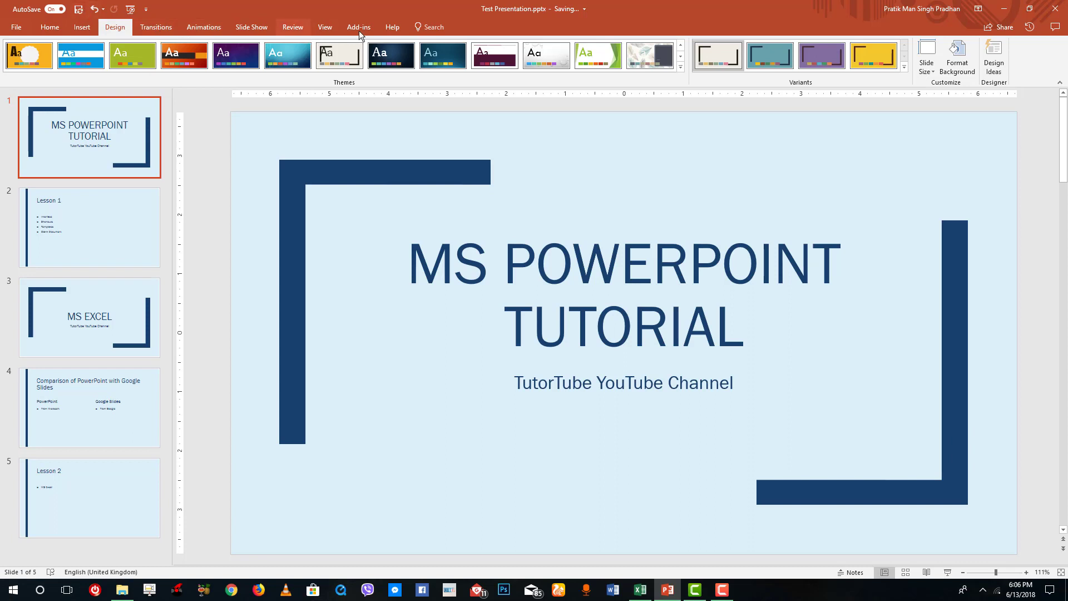
# Switch to Slide Master view from the View tab and click into the master title placeholder.
pyautogui.click(313, 28)
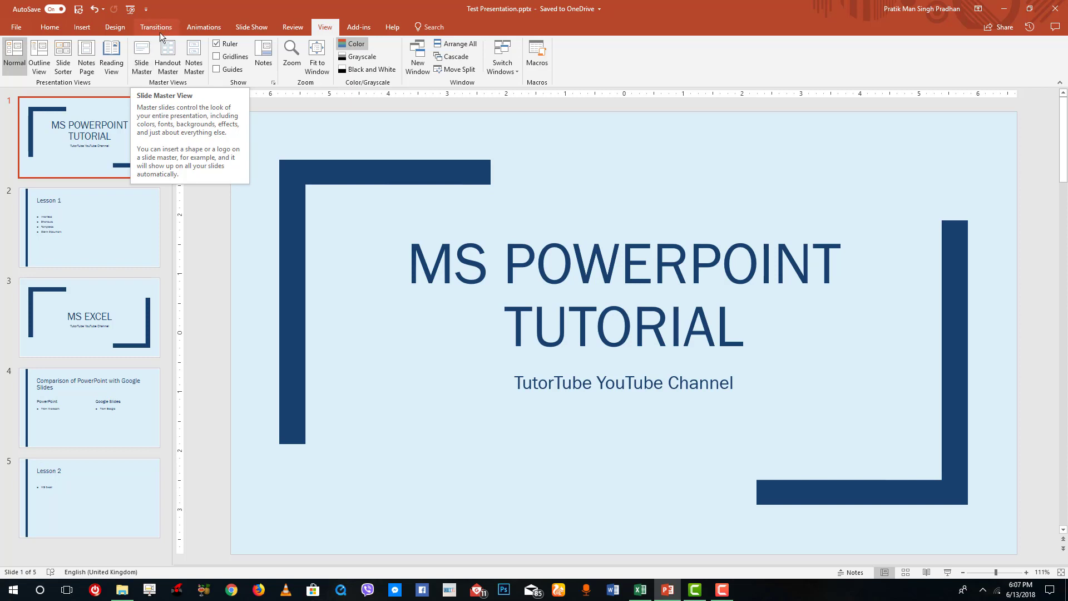
pyautogui.click(140, 56)
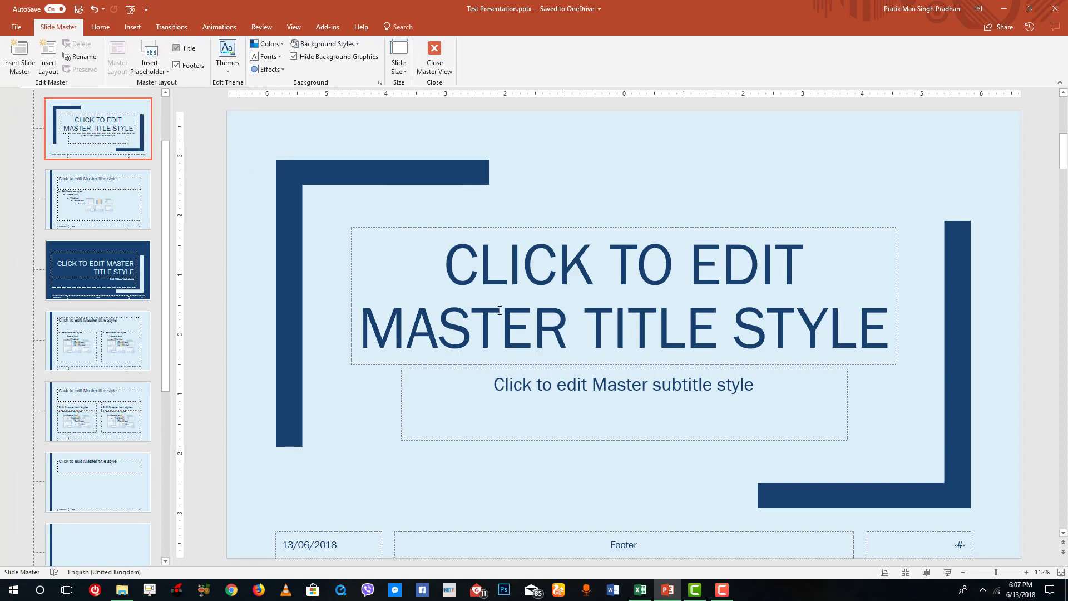
pyautogui.click(624, 319)
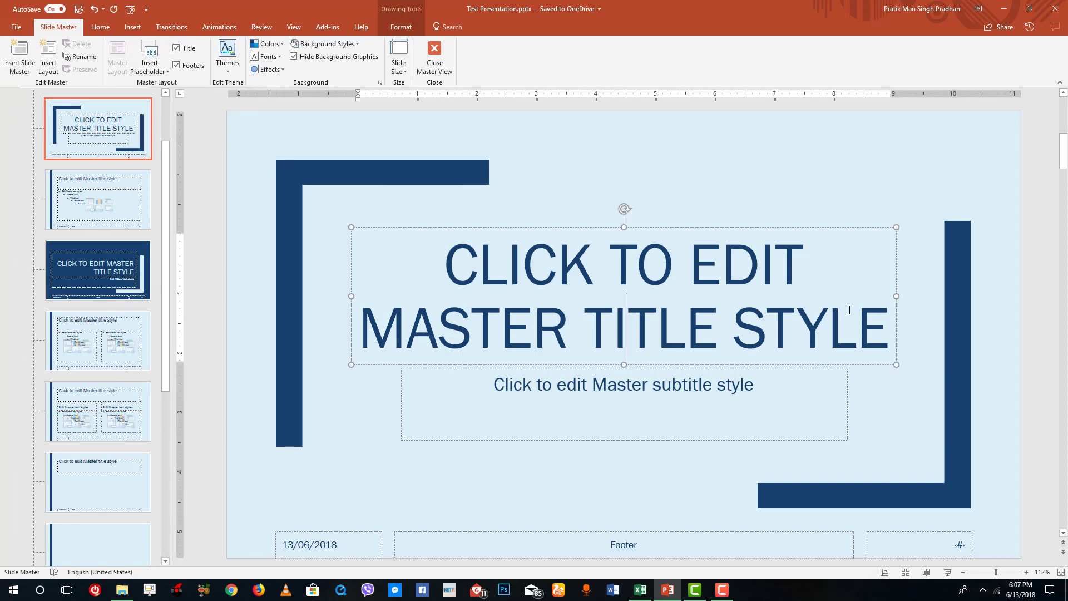
# Set the slide master theme fonts to Cambria, then select the Title and Content layout.
pyautogui.moveTo(888, 323); pyautogui.dragTo(451, 255)
pyautogui.click(268, 58)
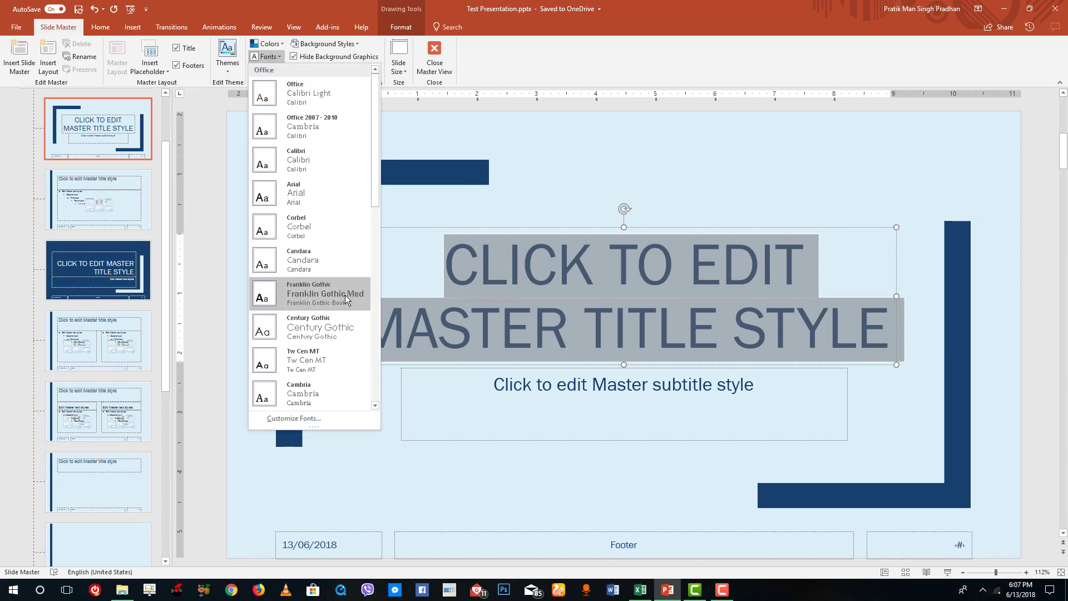
pyautogui.click(318, 392)
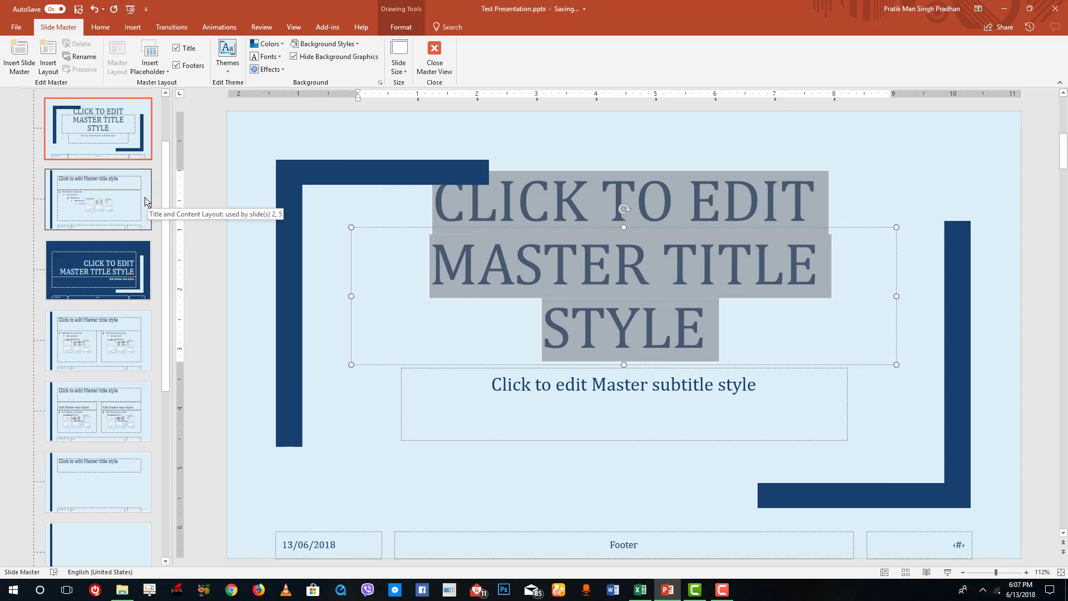
pyautogui.click(106, 211)
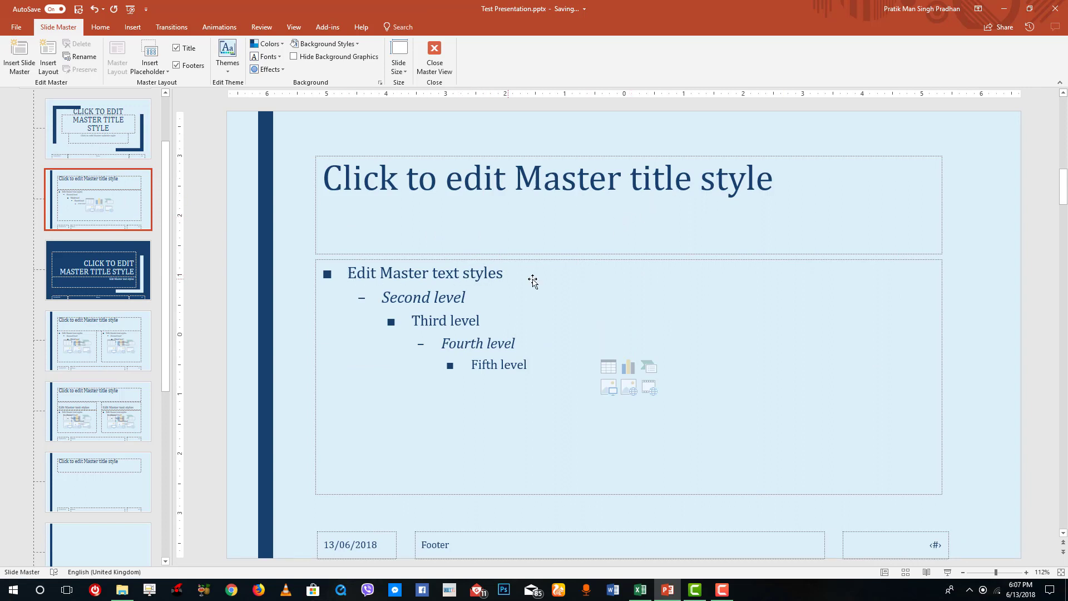
# Create and save a custom theme font set with Calligraphic as the heading font.
pyautogui.click(398, 298)
pyautogui.click(461, 320)
pyautogui.moveTo(506, 272); pyautogui.dragTo(342, 273)
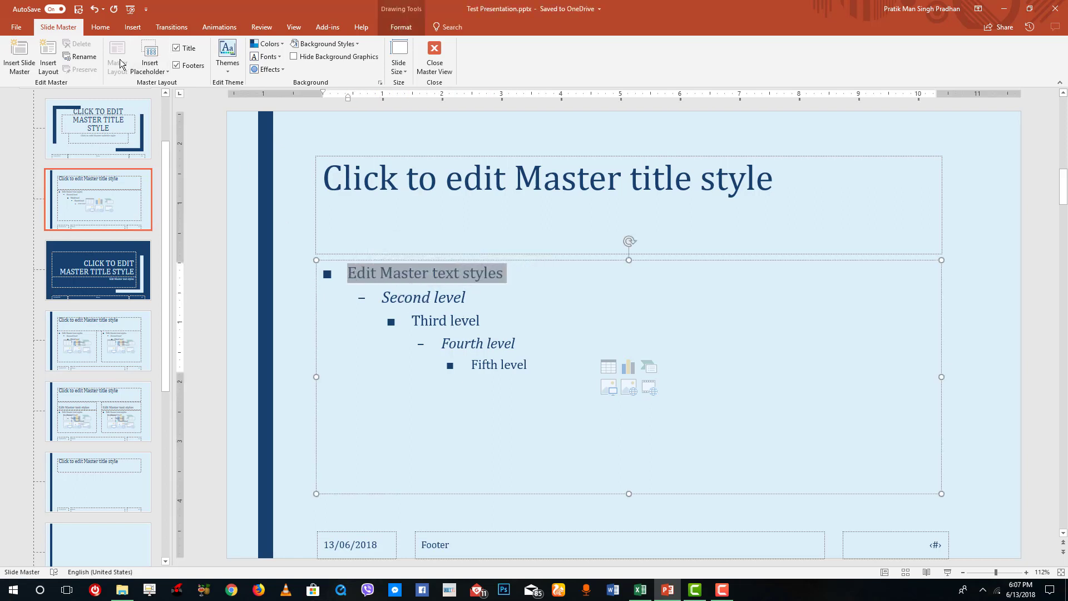
pyautogui.click(267, 56)
pyautogui.click(310, 418)
pyautogui.click(520, 274)
pyautogui.click(492, 336)
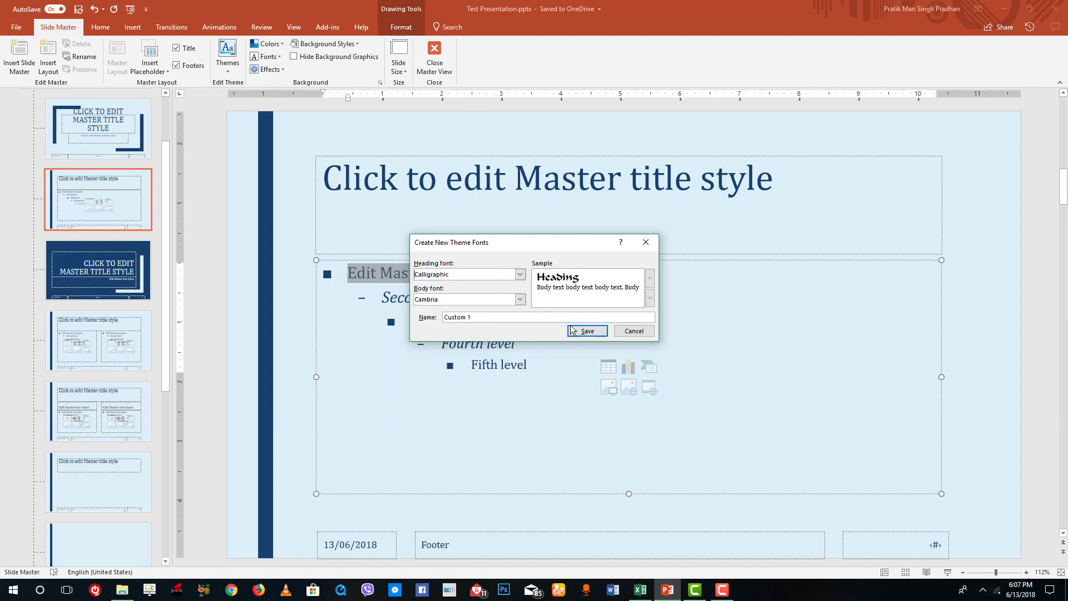
pyautogui.click(573, 328)
# Enlarge the master's first-level 'Edit Master text styles' line from 28 to 40 pt.
pyautogui.click(495, 295)
pyautogui.moveTo(506, 273); pyautogui.dragTo(346, 273)
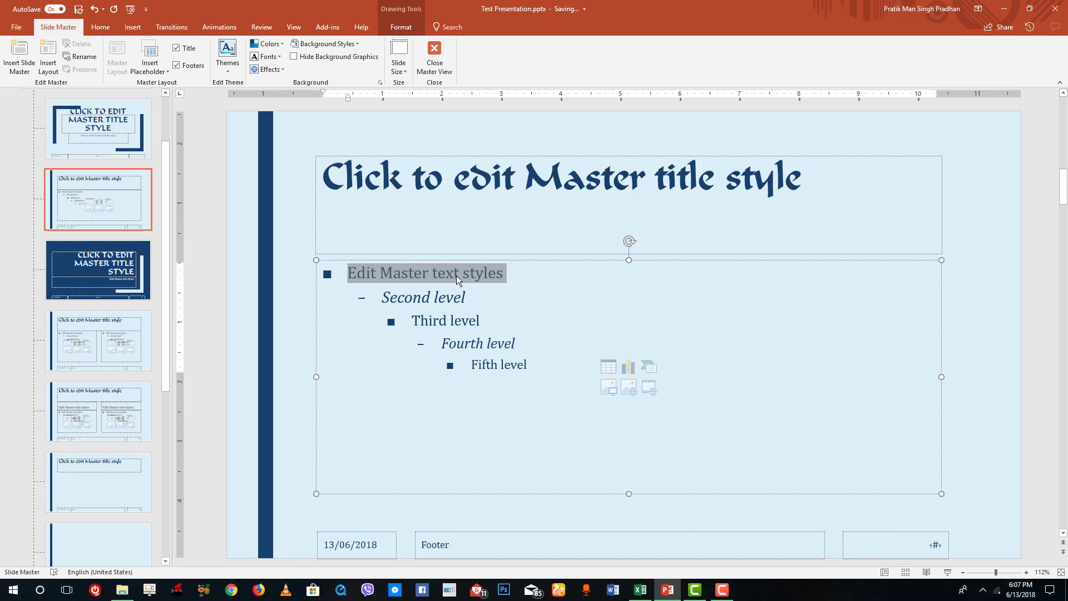
pyautogui.moveTo(519, 271); pyautogui.dragTo(364, 284)
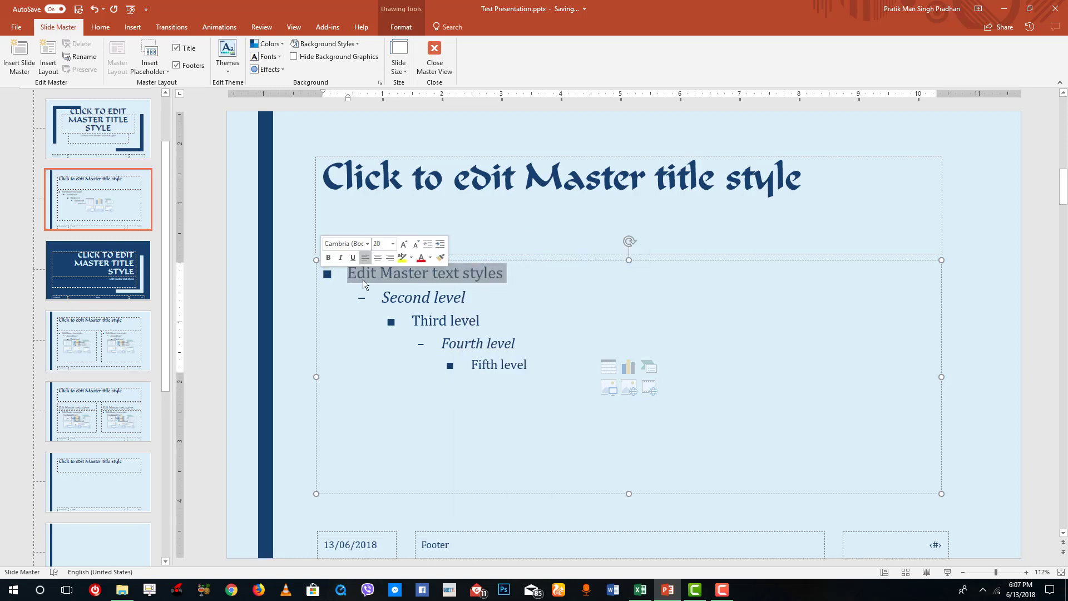
pyautogui.click(403, 244)
pyautogui.click(403, 245)
pyautogui.click(403, 245)
pyautogui.click(403, 245)
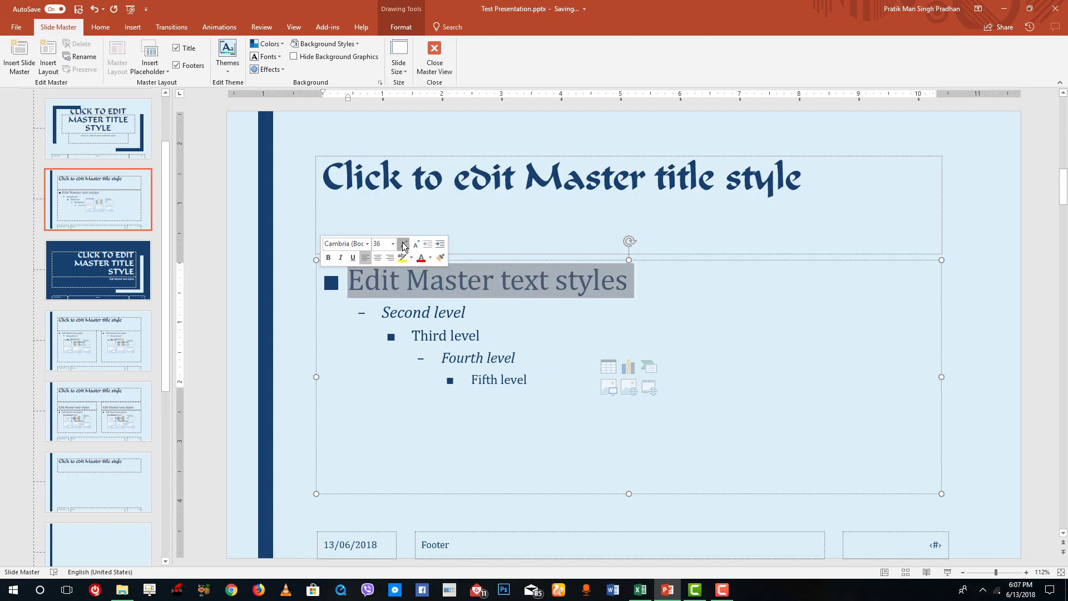
pyautogui.click(404, 245)
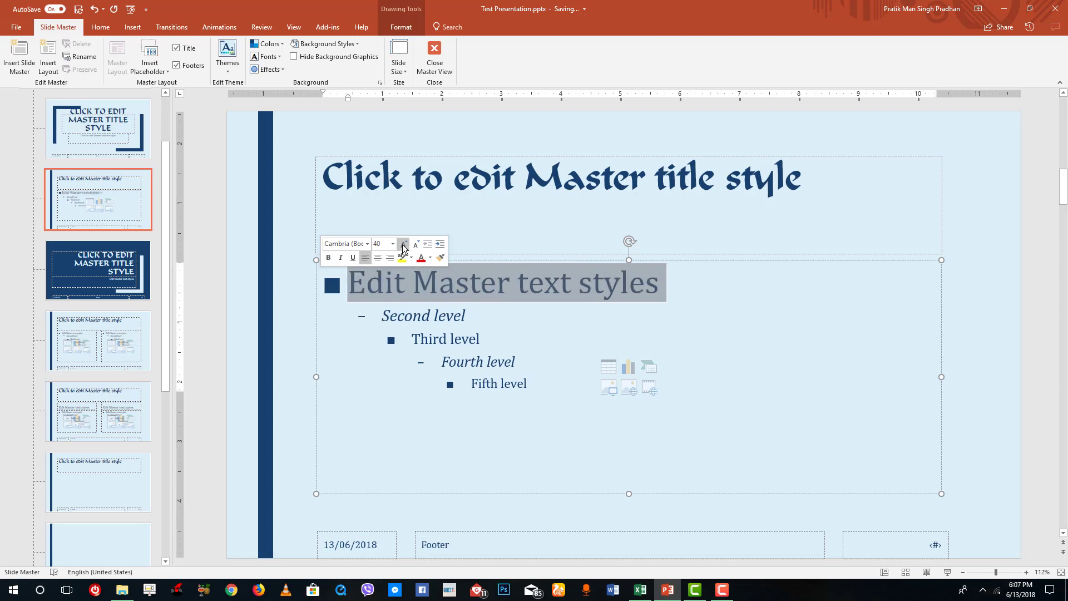
pyautogui.click(489, 324)
# Make the first-level master text red and close Master View.
pyautogui.press('Up')
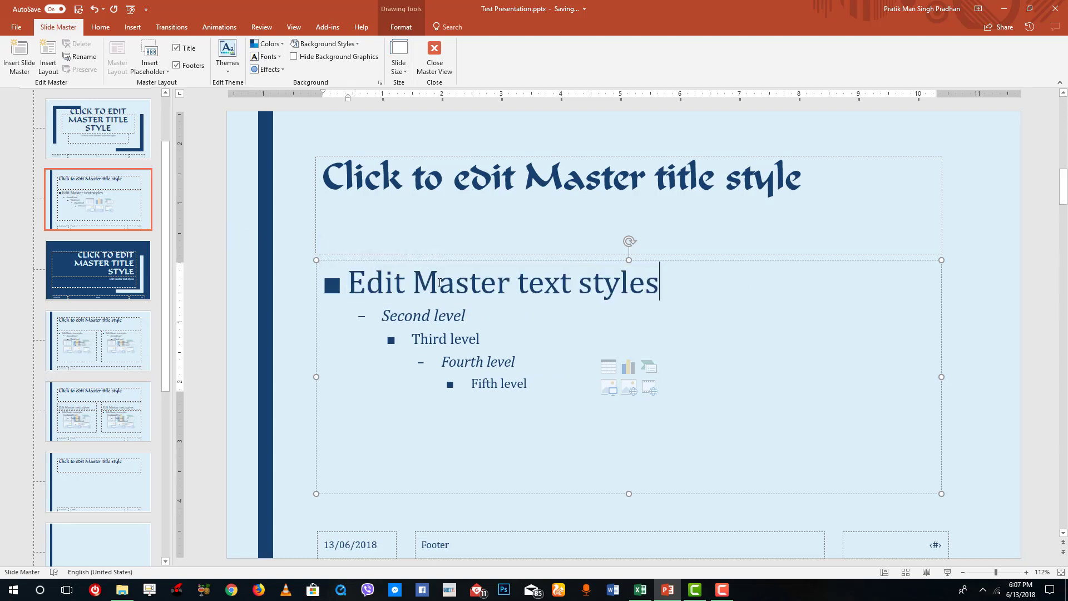
pyautogui.tripleClick(482, 283)
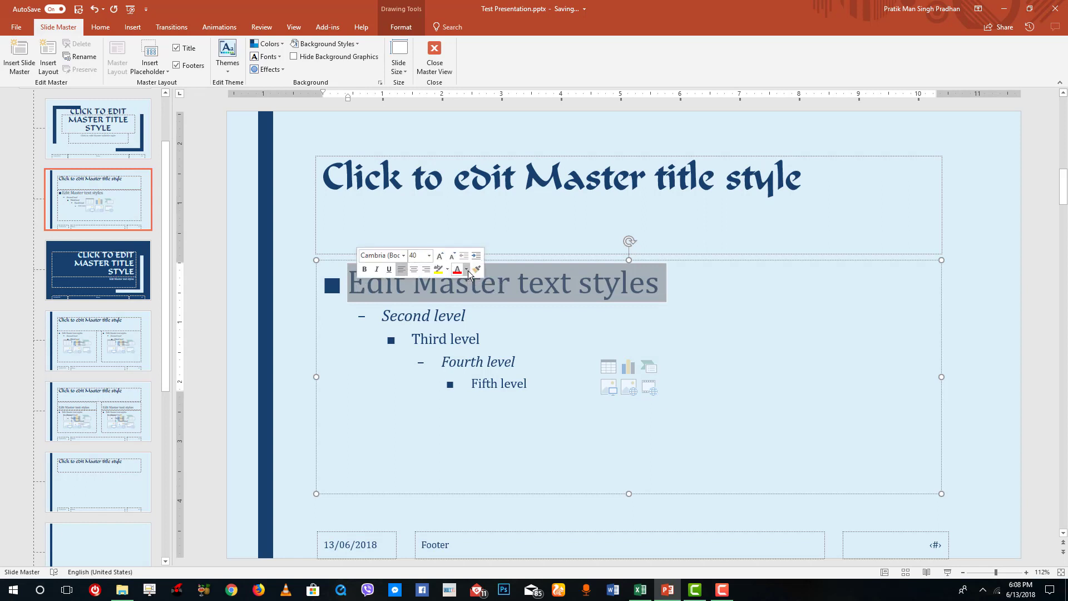
pyautogui.click(467, 270)
pyautogui.click(470, 362)
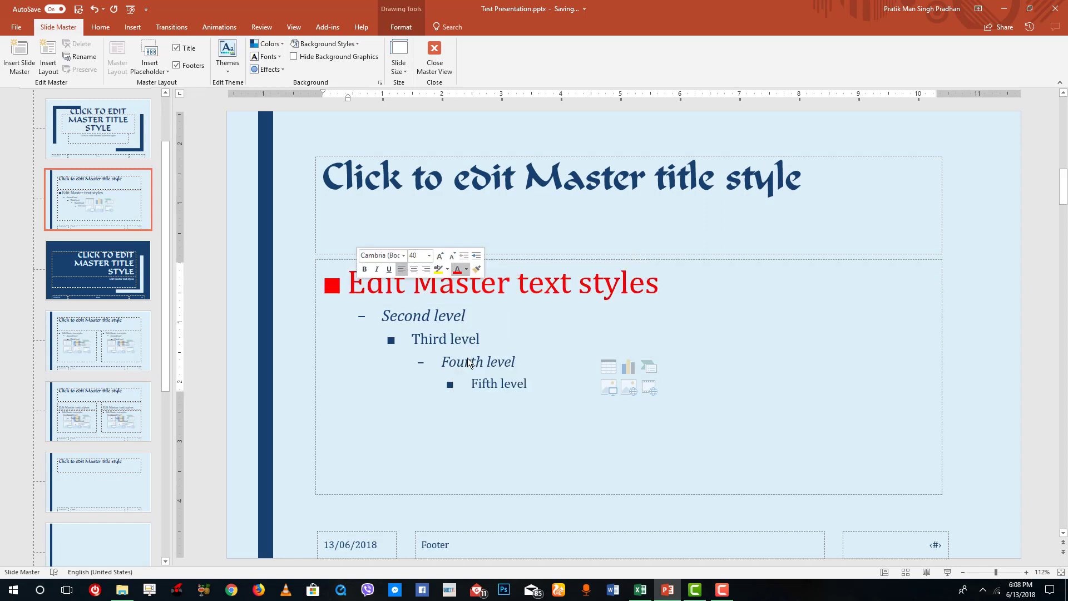
pyautogui.click(485, 315)
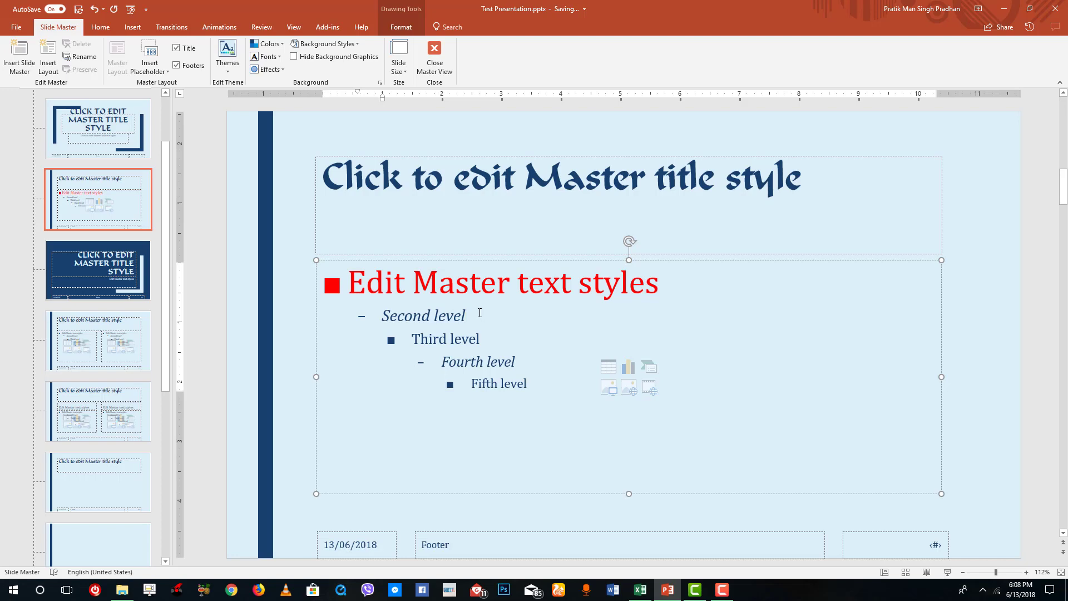
pyautogui.click(437, 52)
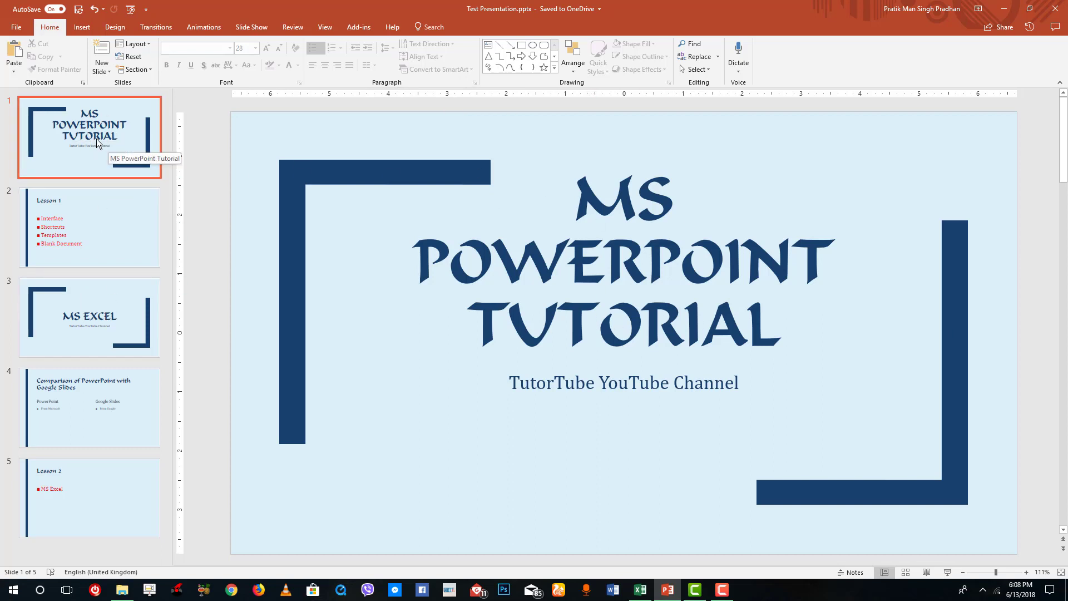
# On the Lesson 1 slide, demote the Interface bullet, then undo the demotion.
pyautogui.click(103, 309)
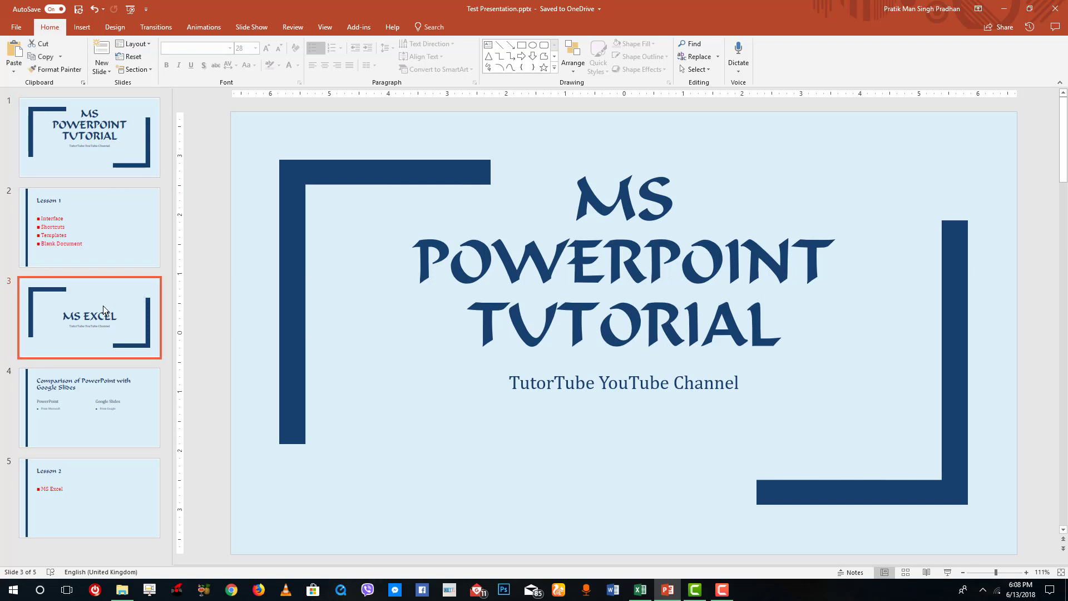
pyautogui.click(112, 222)
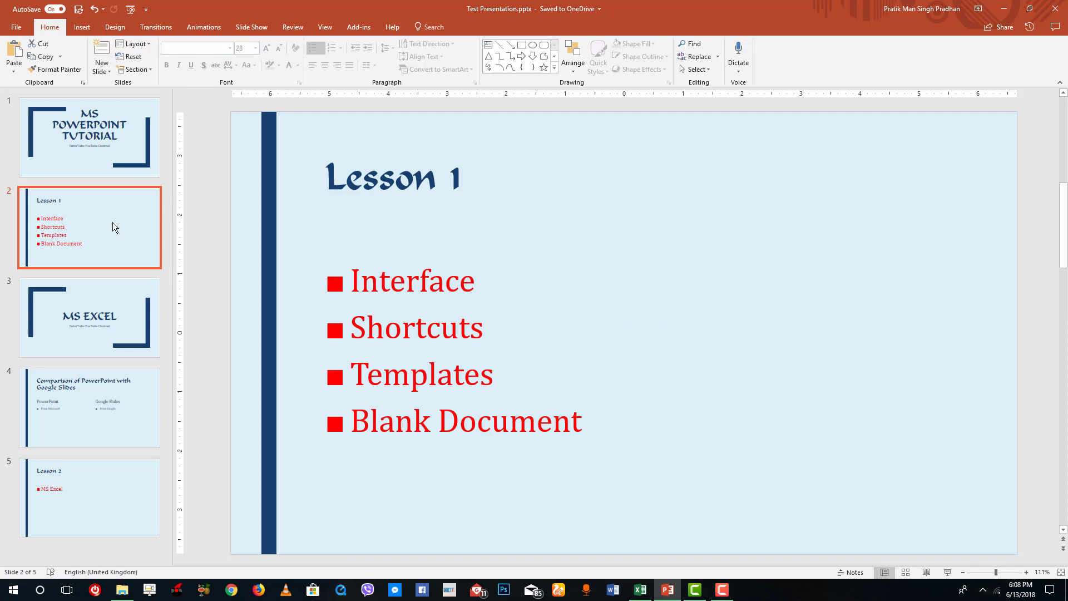
pyautogui.click(354, 278)
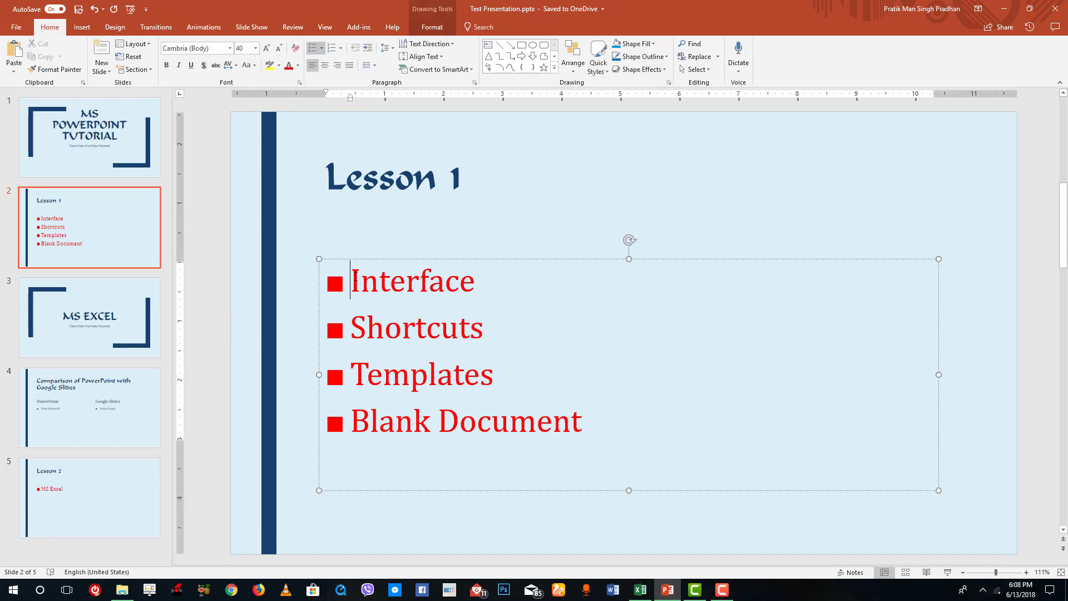
pyautogui.press('Tab')
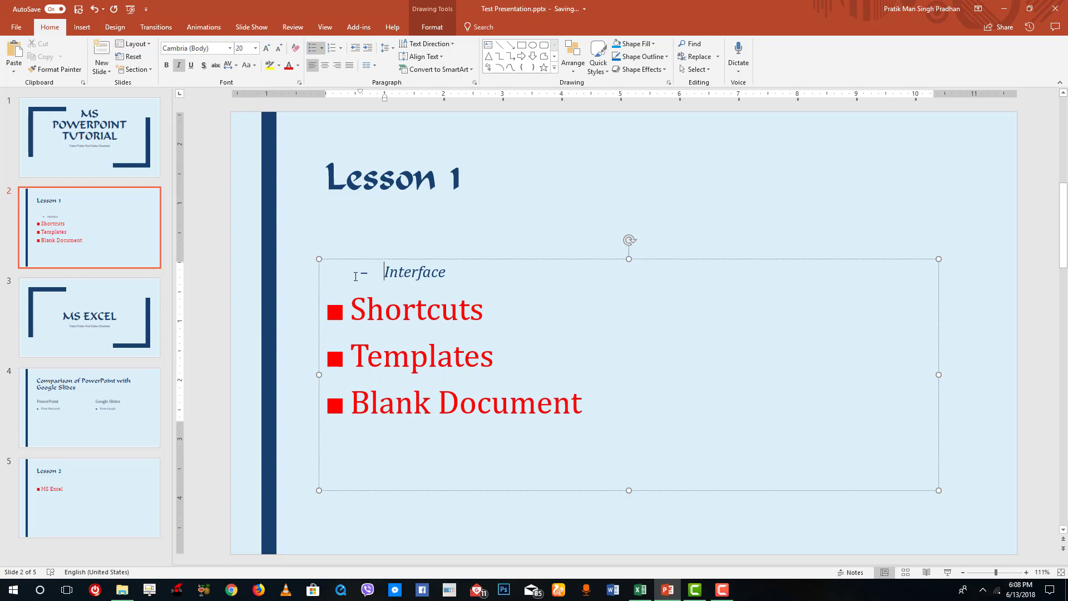
pyautogui.hotkey('ctrl', 'z')
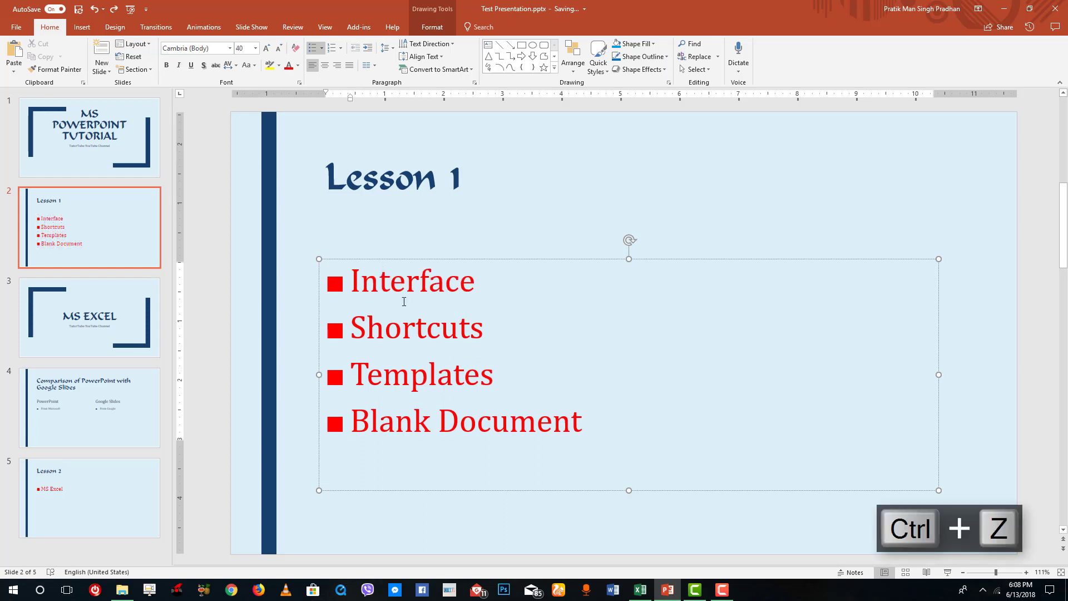
# Browse slide 4 and Lesson 1, ending on the MS EXCEL slide.
pyautogui.click(105, 389)
pyautogui.click(135, 328)
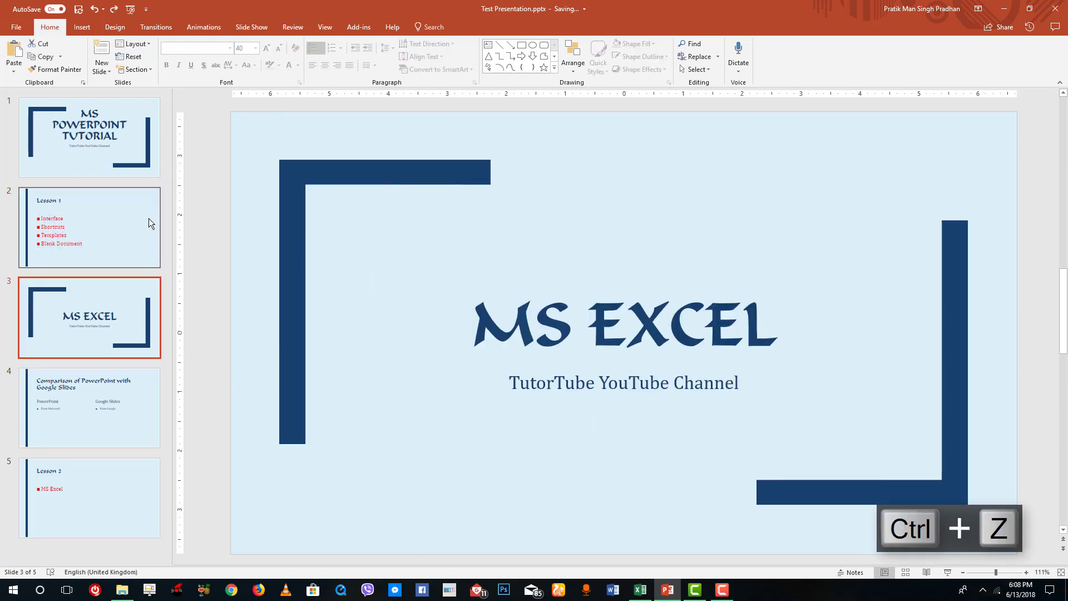
pyautogui.click(149, 218)
pyautogui.click(115, 329)
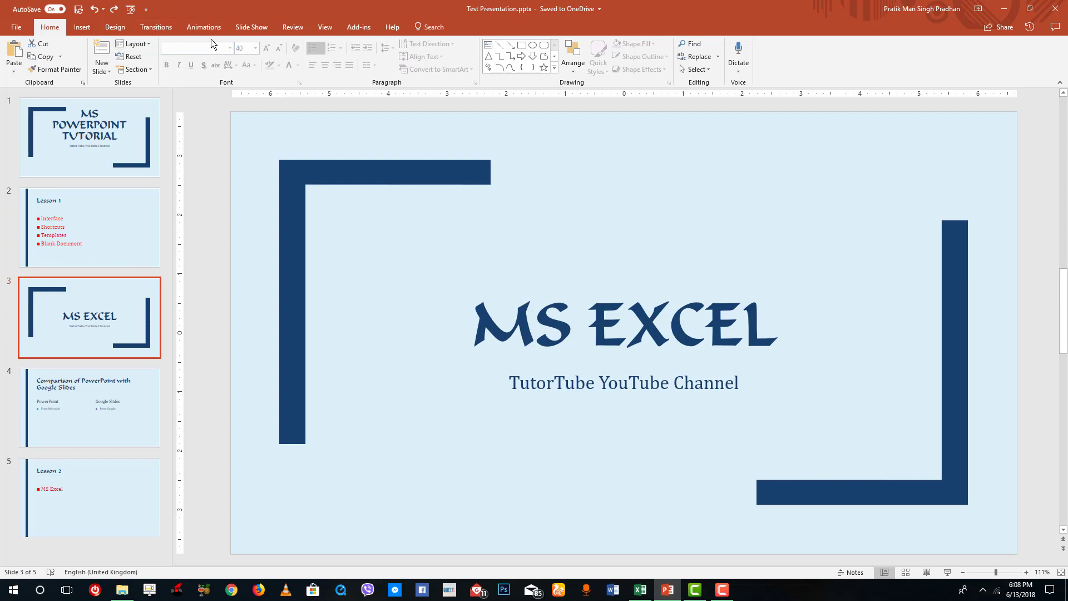
# Apply the purple theme to the MS EXCEL slide only with Apply to Selected Slides.
pyautogui.click(116, 29)
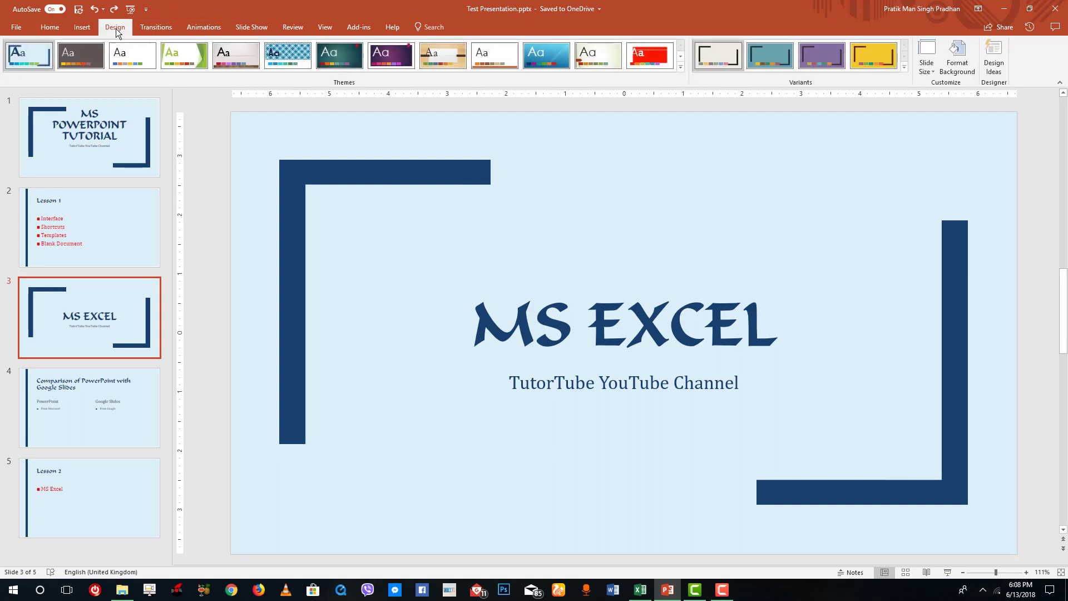
pyautogui.rightClick(389, 50)
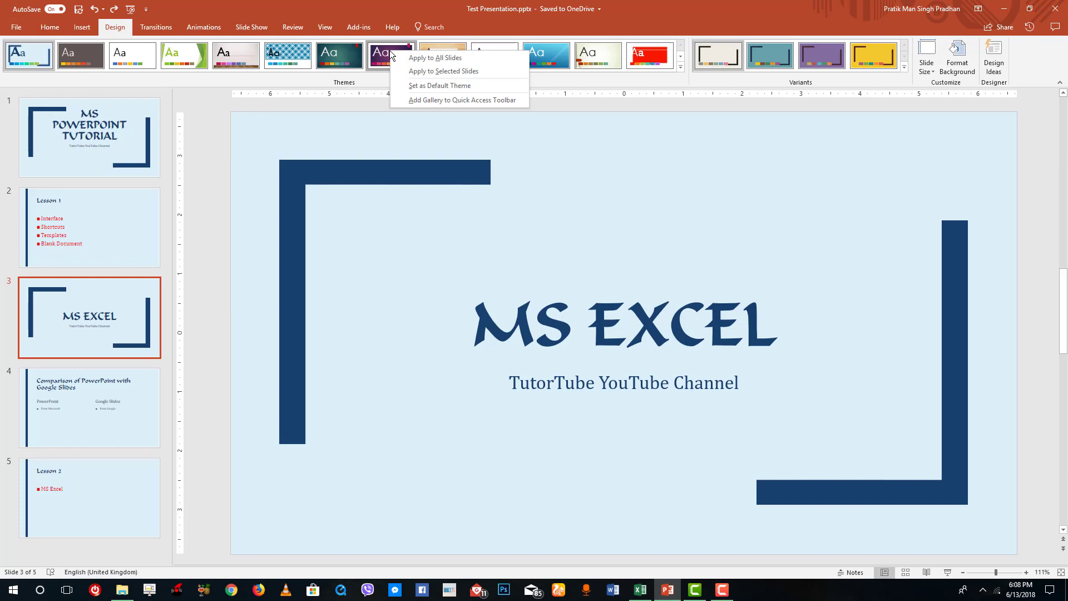
pyautogui.click(449, 70)
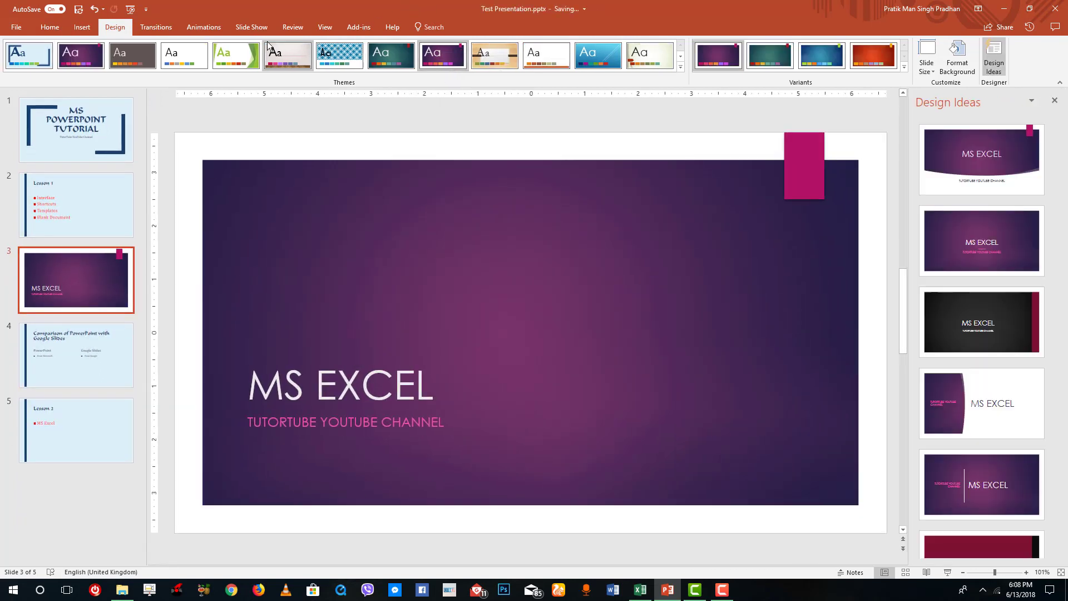
pyautogui.click(325, 27)
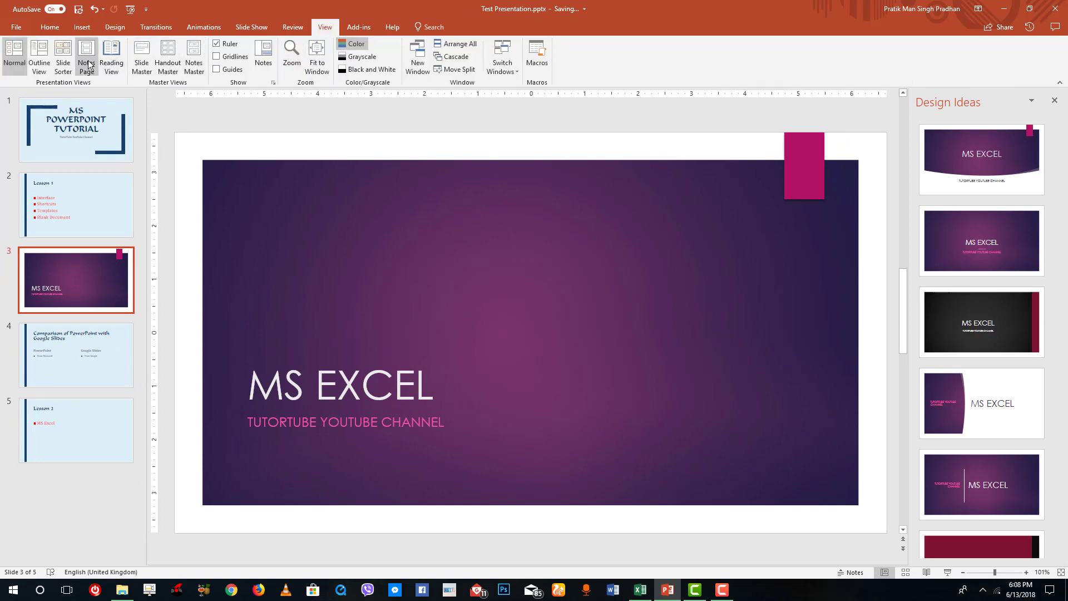
# Open Slide Master for the MS EXCEL slide's theme and select all the master title text.
pyautogui.click(142, 62)
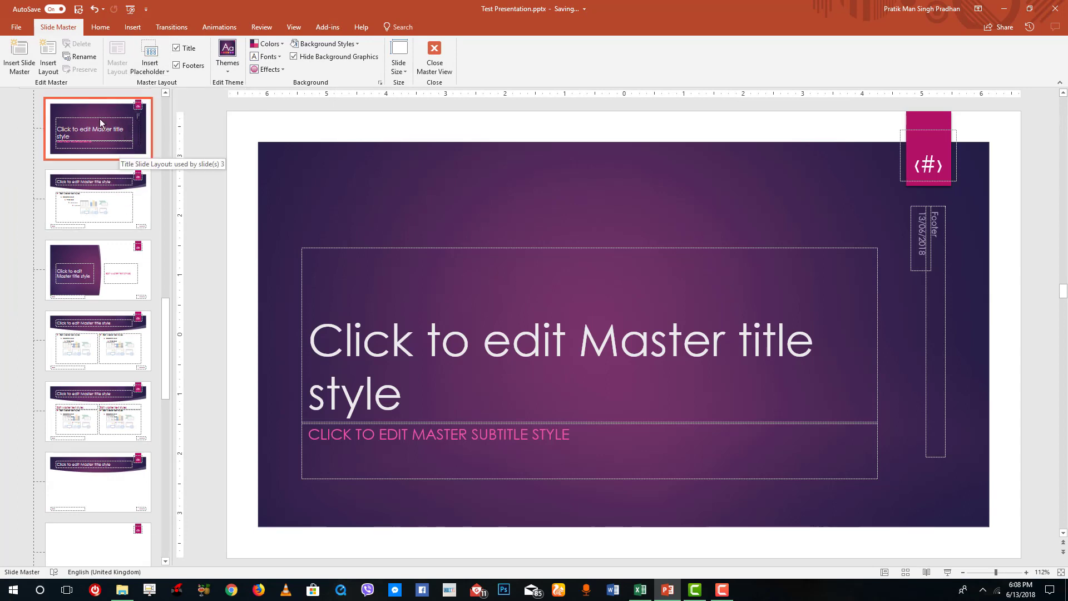
pyautogui.click(344, 176)
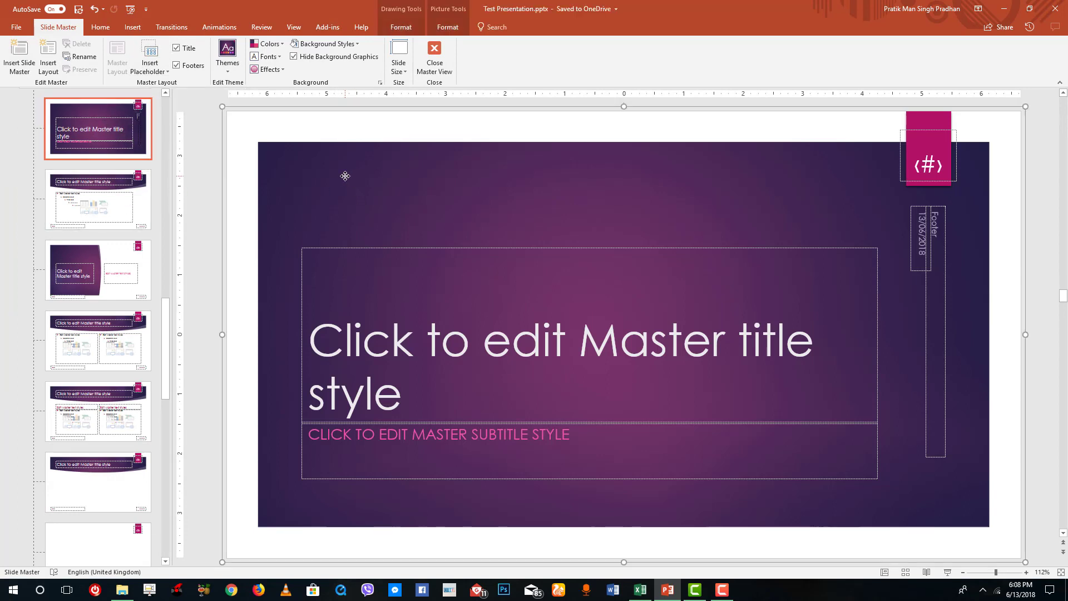
pyautogui.click(344, 175)
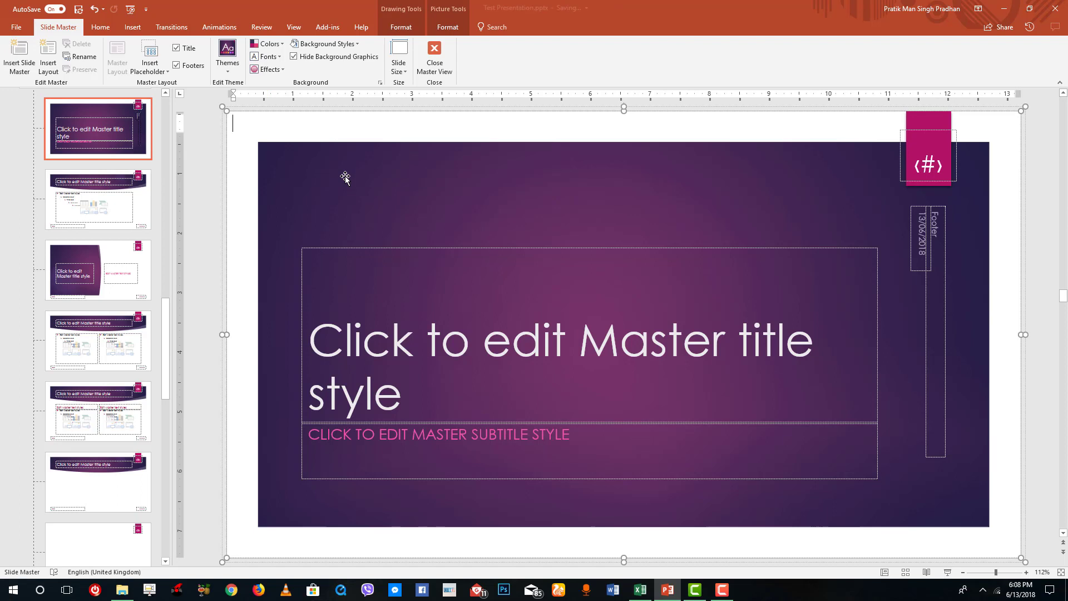
pyautogui.click(428, 341)
pyautogui.click(903, 300)
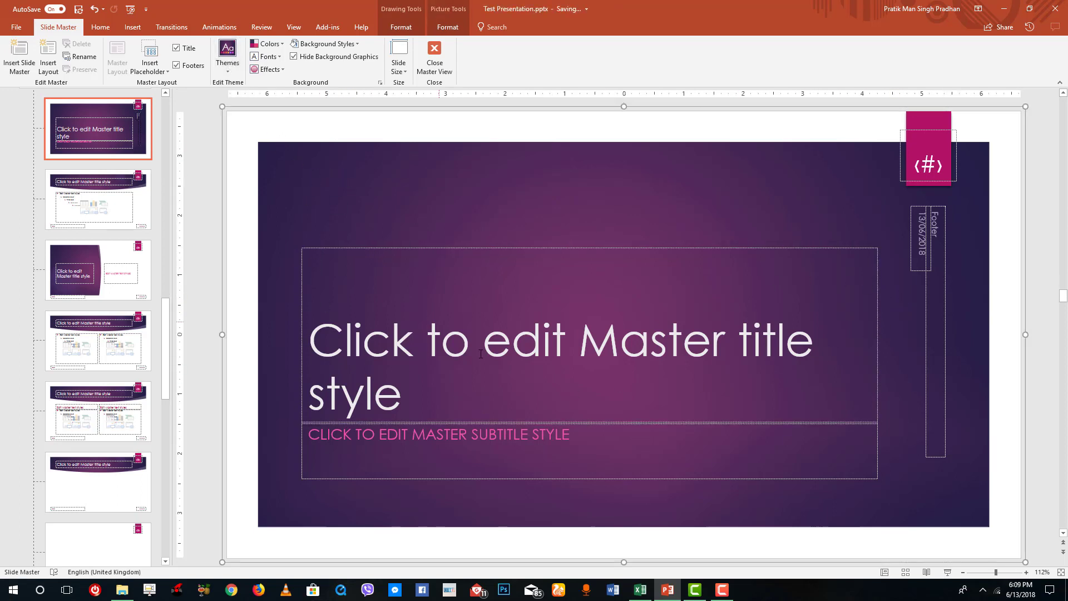
pyautogui.click(376, 398)
pyautogui.hotkey('ctrl', 'a')
# Apply Blue colours and Custom 1 Calligraphic fonts, then close Master View back to MS EXCEL.
pyautogui.click(270, 43)
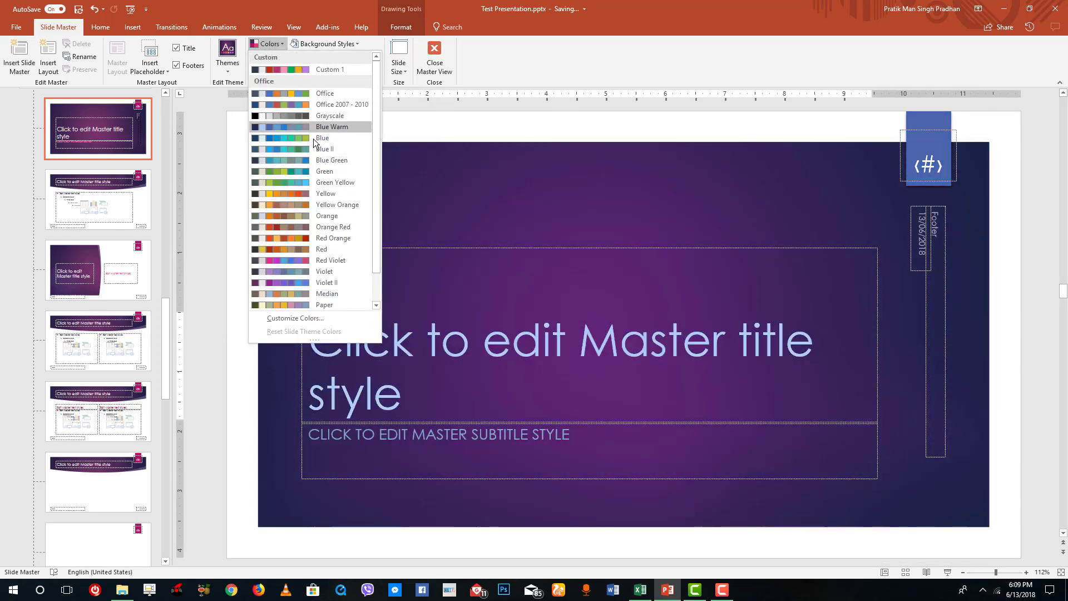
pyautogui.click(313, 140)
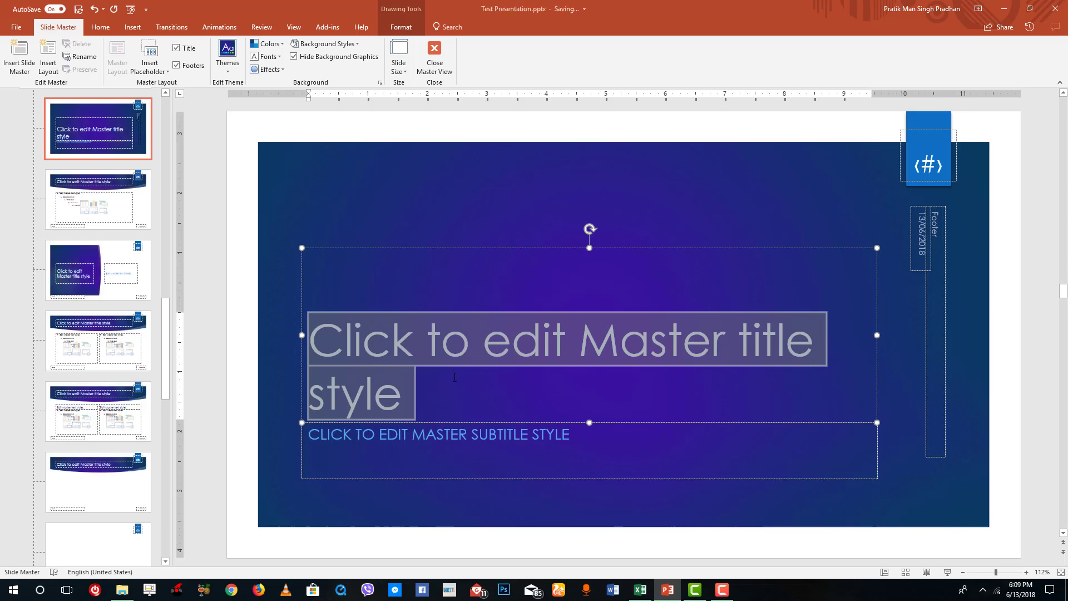
pyautogui.click(266, 56)
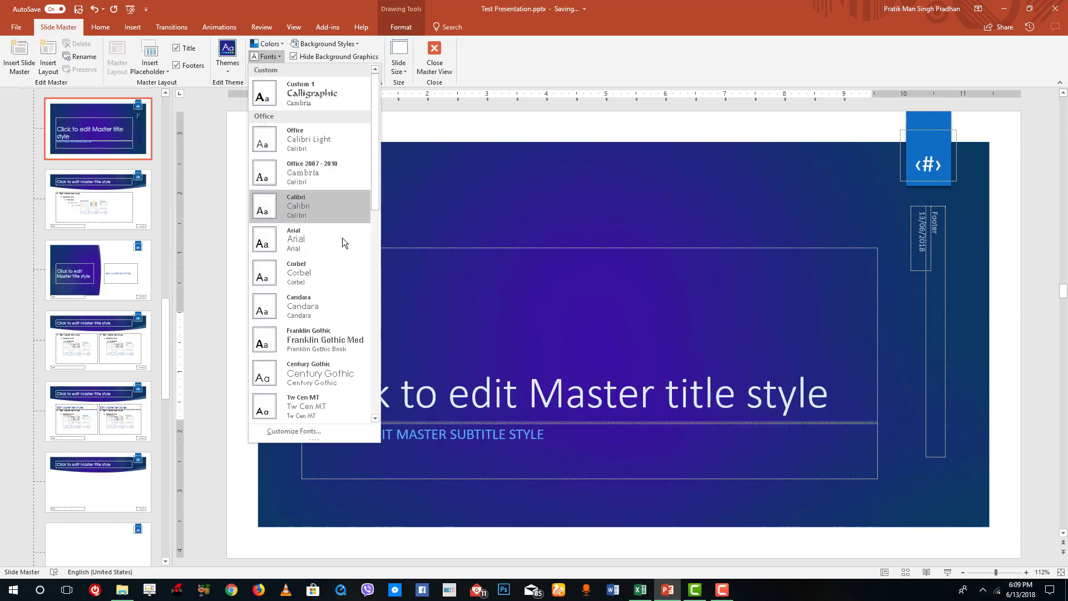
pyautogui.click(348, 91)
pyautogui.click(567, 209)
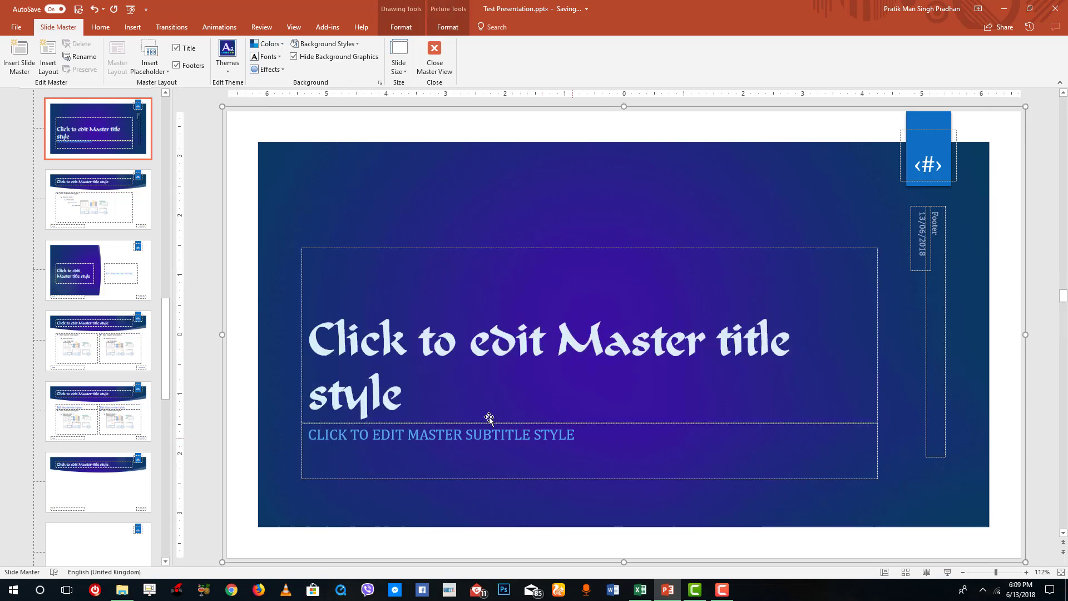
pyautogui.click(436, 56)
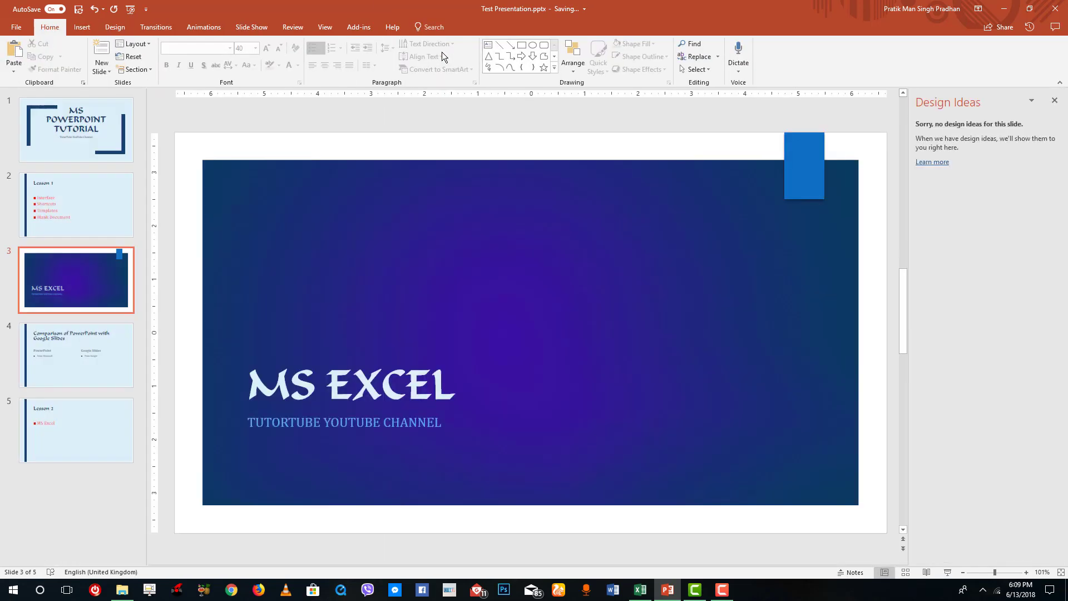
pyautogui.click(103, 362)
pyautogui.click(92, 290)
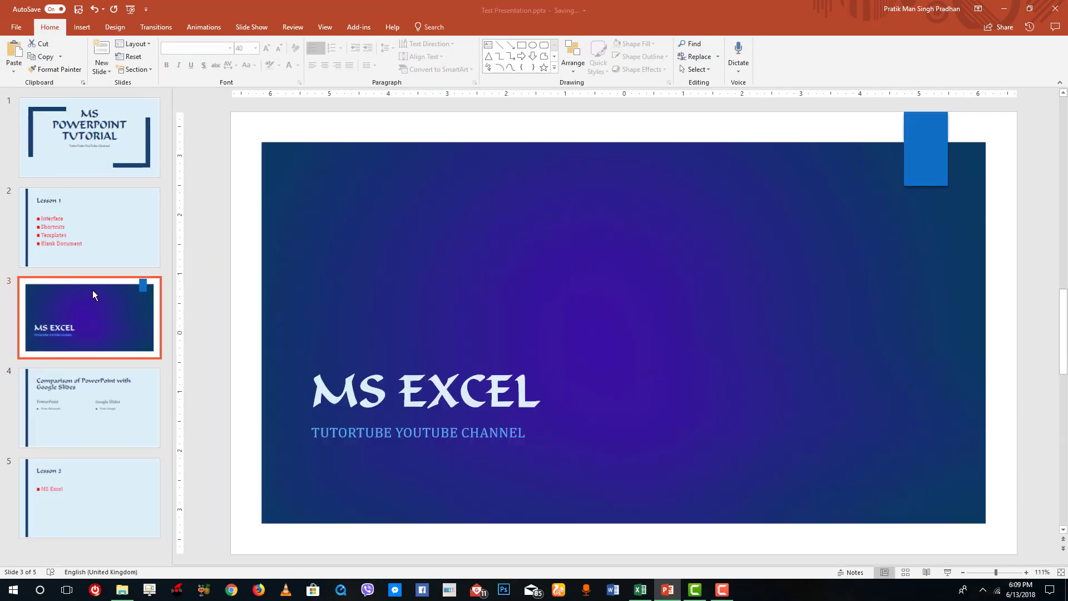